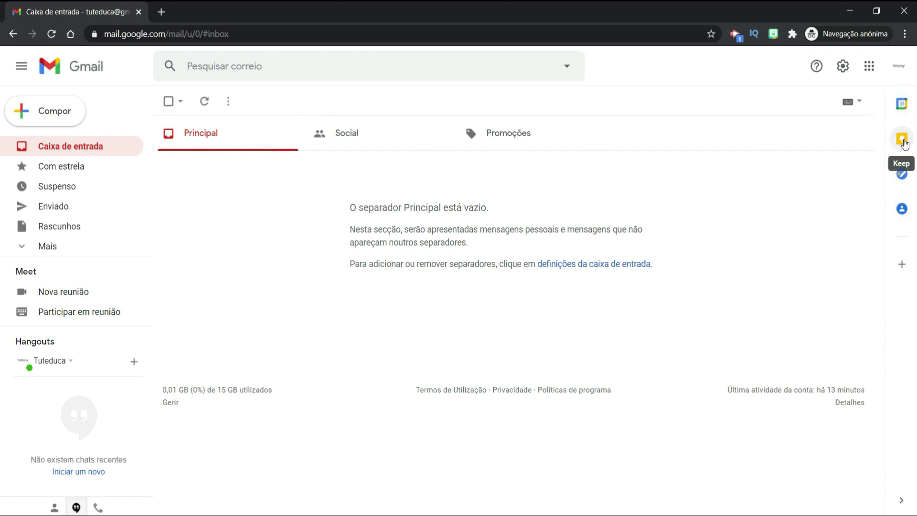
View Keep alongside the Gmail inbox, close it, and open the full Google Keep page from the Google apps
click(902, 139)
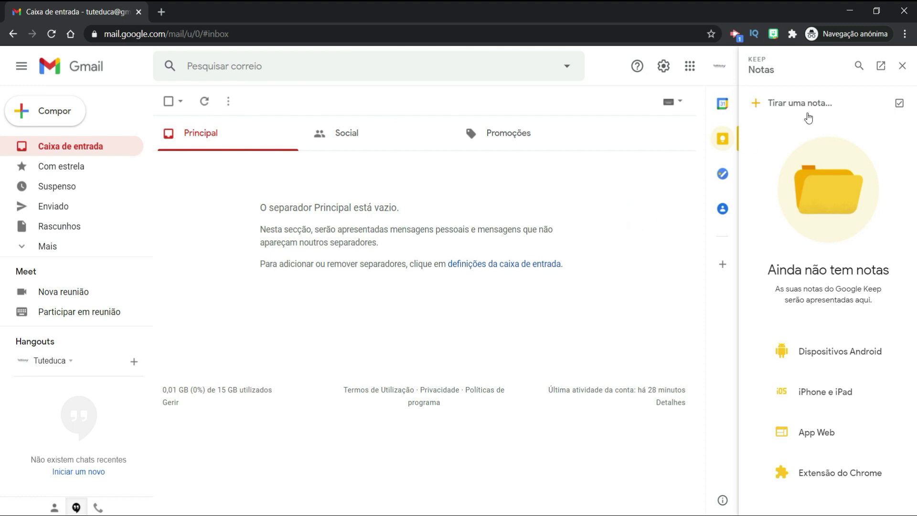
click(903, 67)
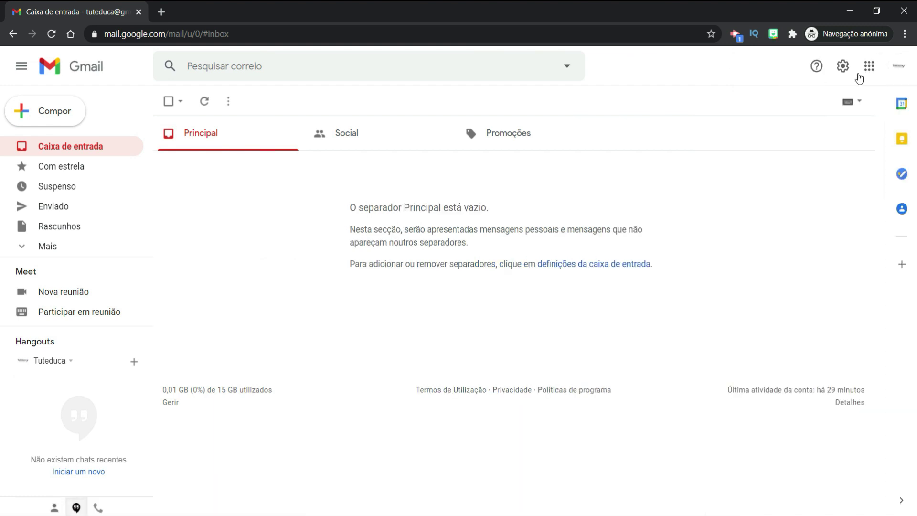
click(870, 67)
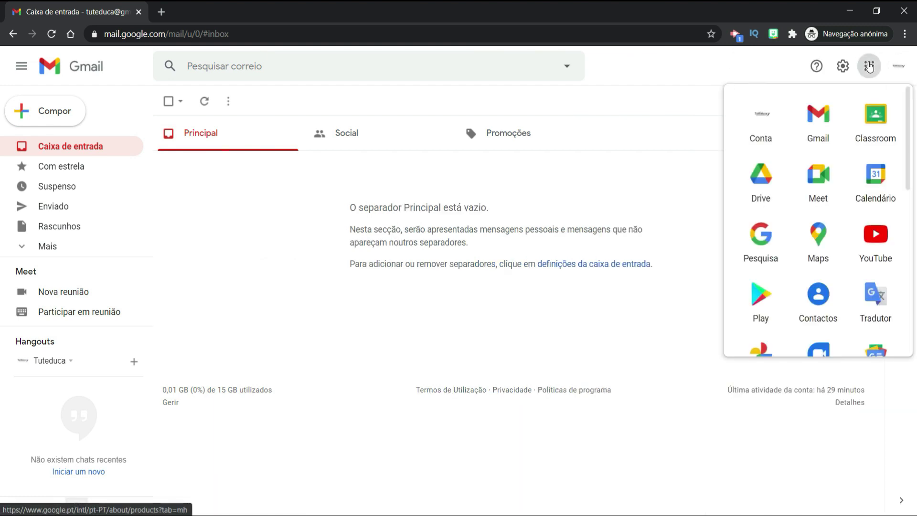
scroll(848, 228, down, 3)
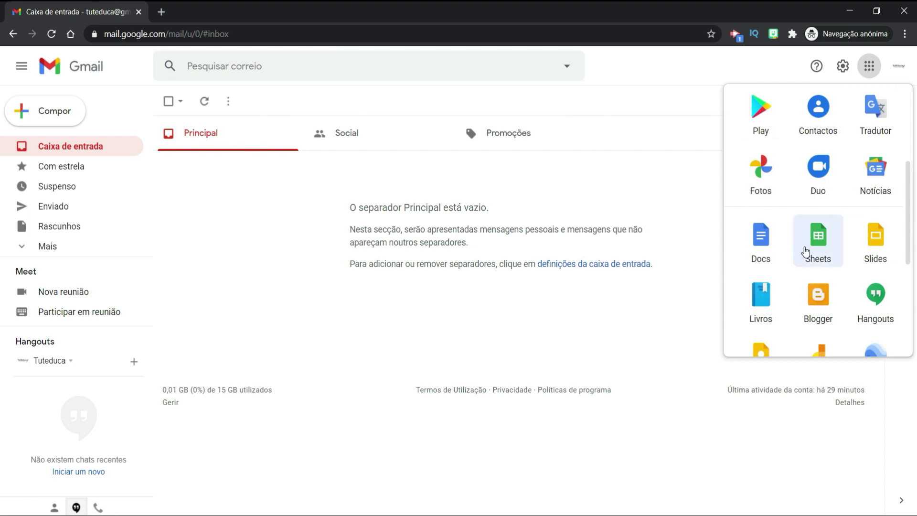
scroll(803, 251, down, 1)
click(765, 298)
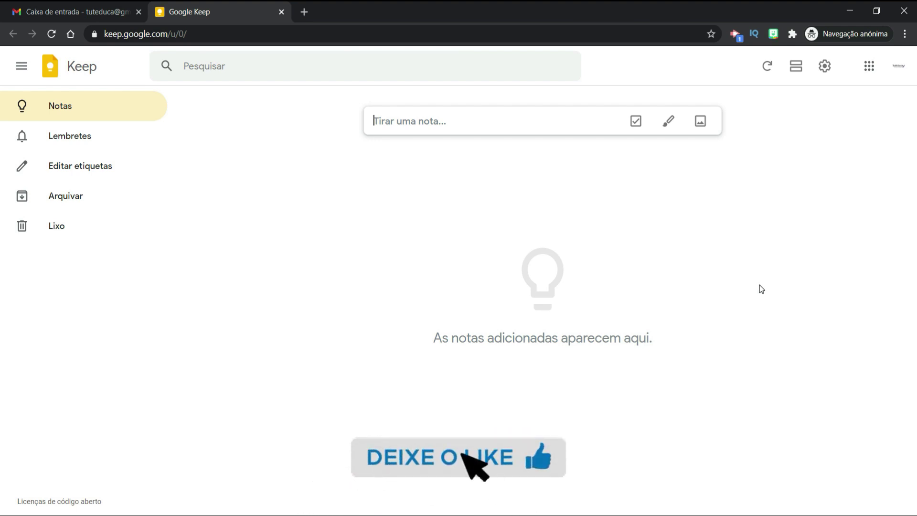
Collapse Keep's main navigation menu and expand it again
click(21, 71)
click(21, 71)
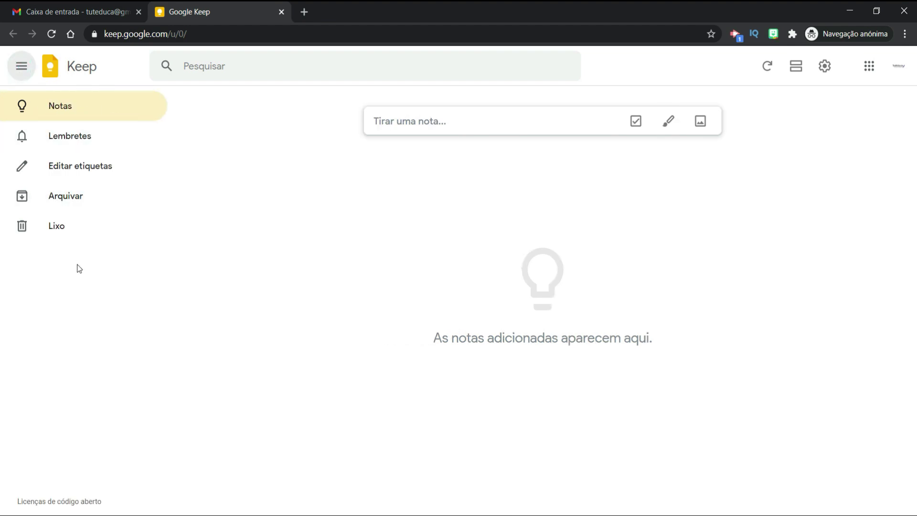
click(26, 70)
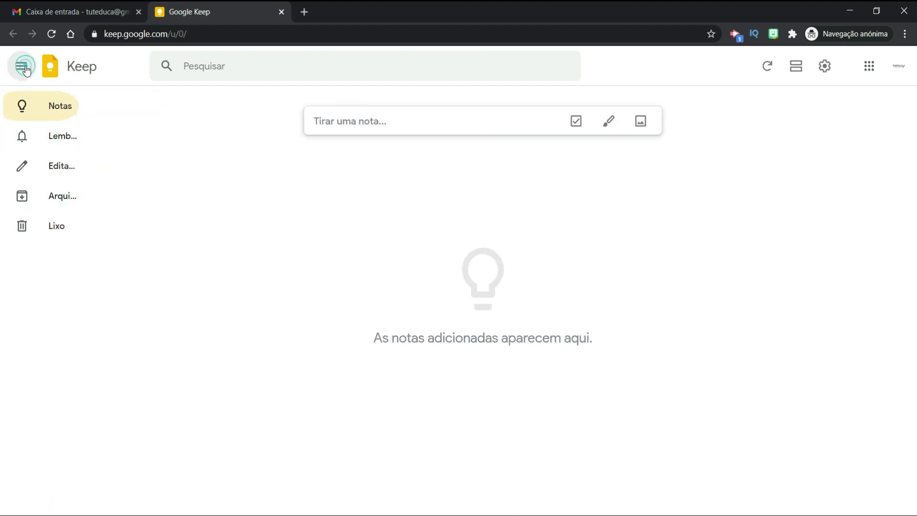
click(26, 70)
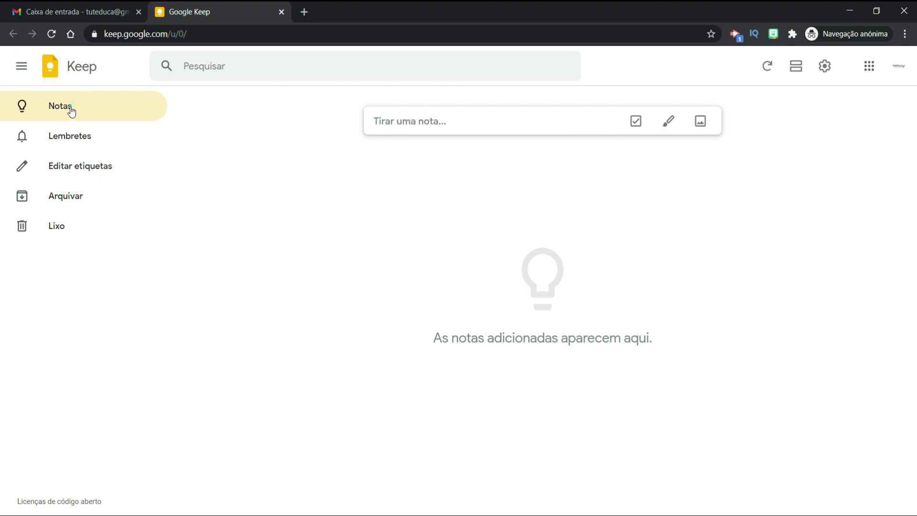
View the Lembretes section and return to the Notas section
click(56, 142)
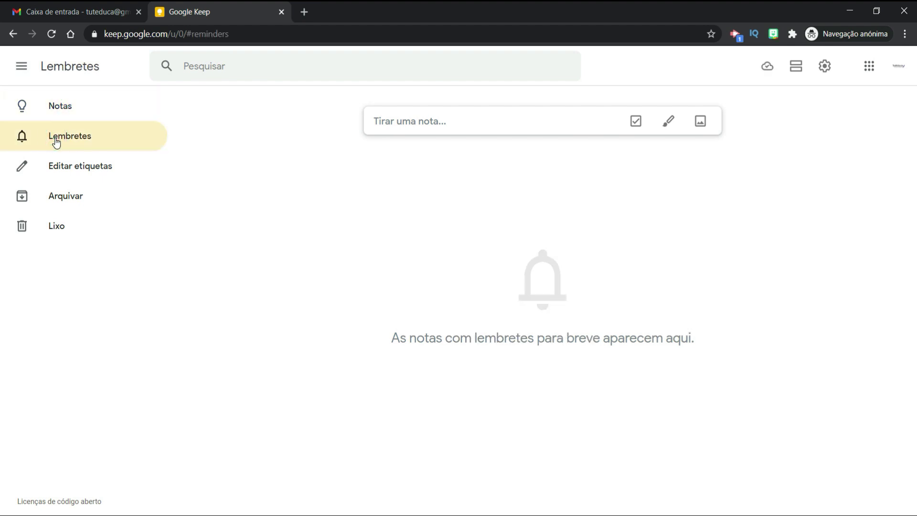
click(67, 109)
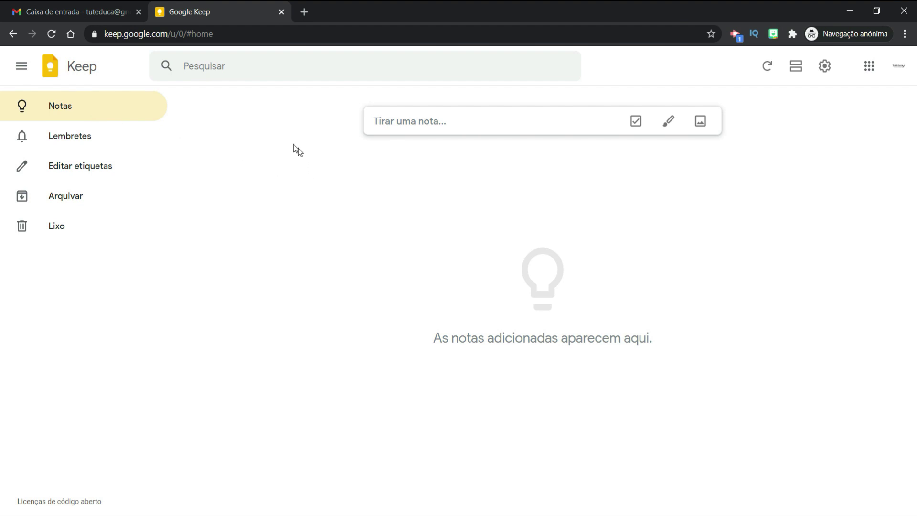
click(100, 138)
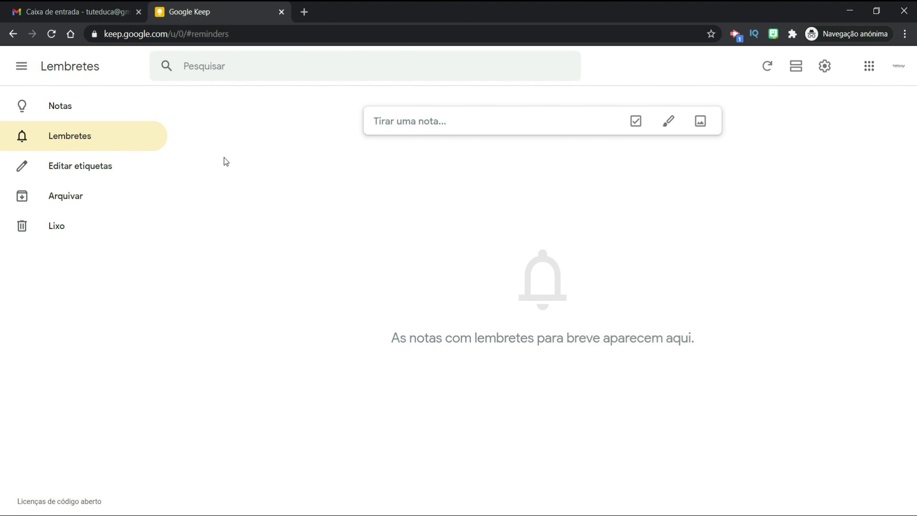
click(88, 107)
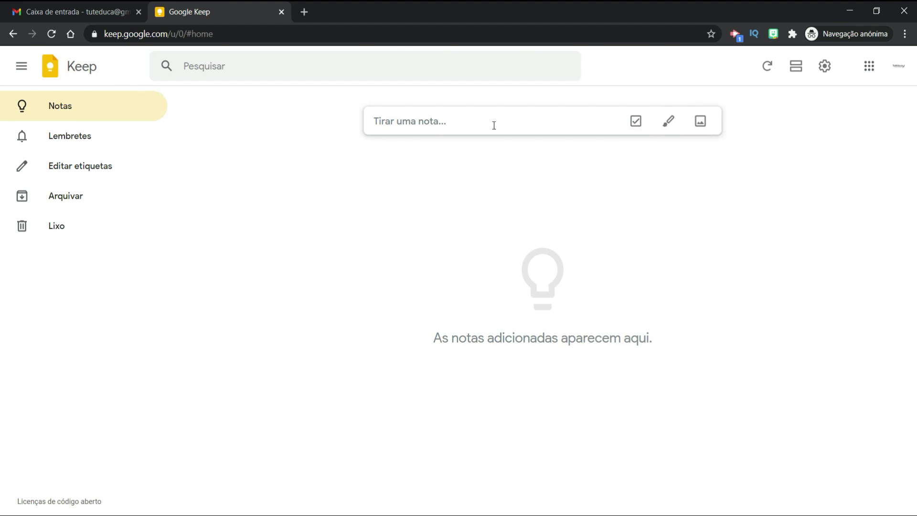
Create an untitled text note reading "Preparar as notas dos alunos"
click(447, 122)
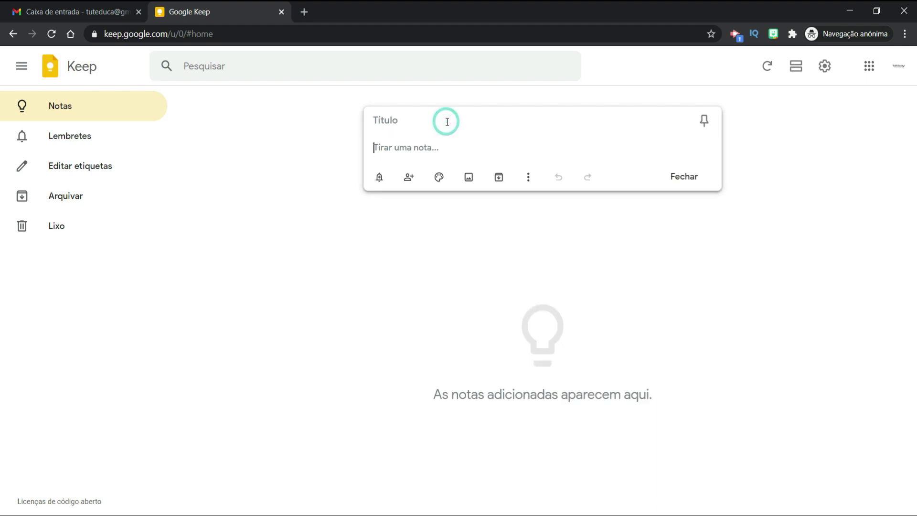
text(Preparar as notas dos alunos)
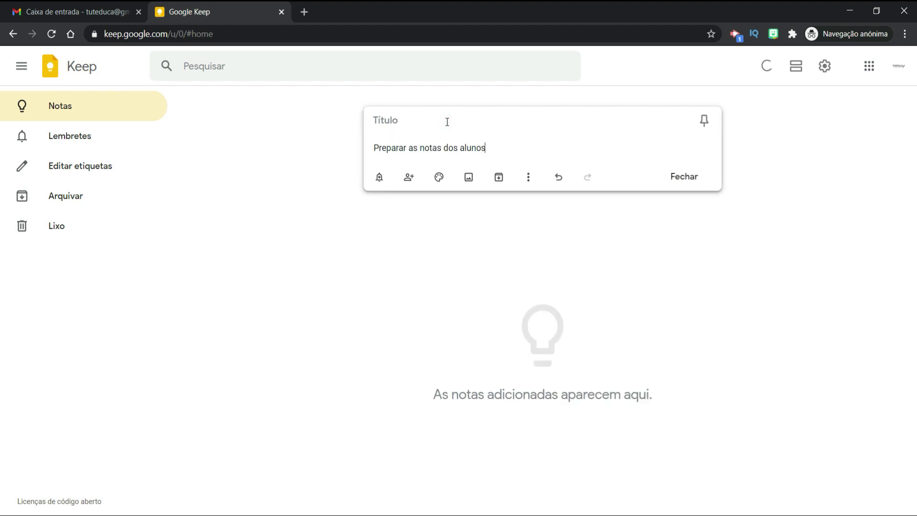
click(768, 256)
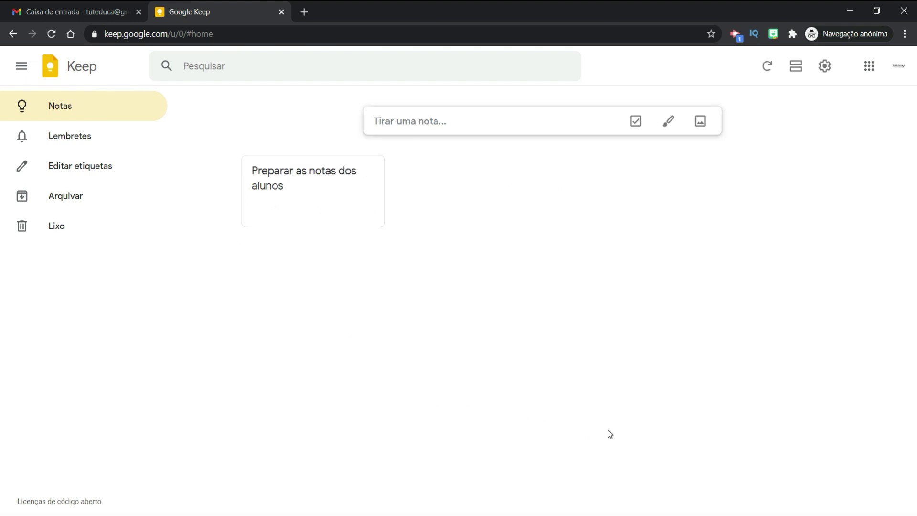
Create a checklist note with the items "Corrigir os testes", "Fazer a avaliação prática de Basquetebol" and "Fazer a avaliação prática da aptidão física"
click(635, 125)
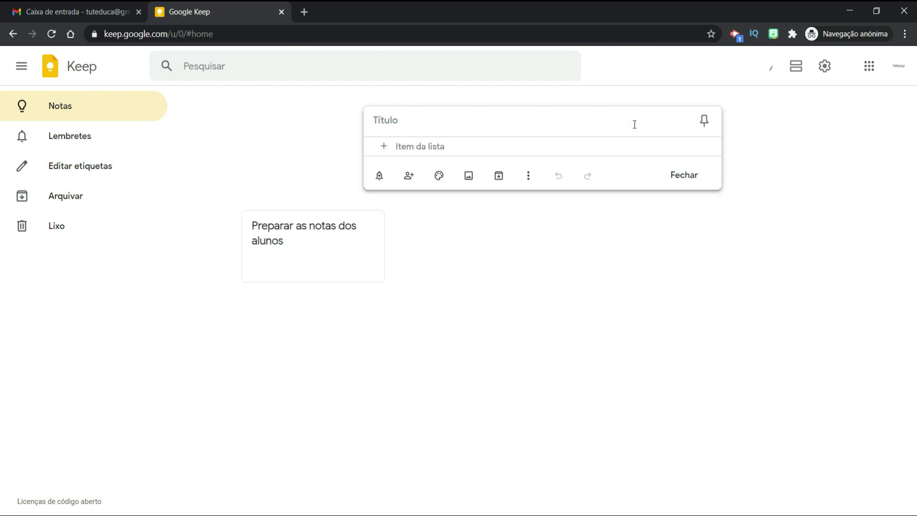
text(Corrigir os testes)
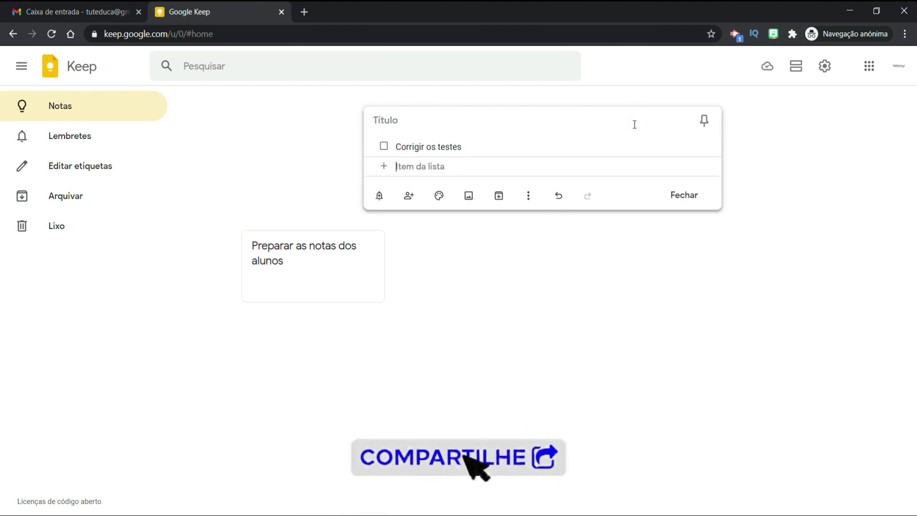
key(Return)
text(Fazer a )
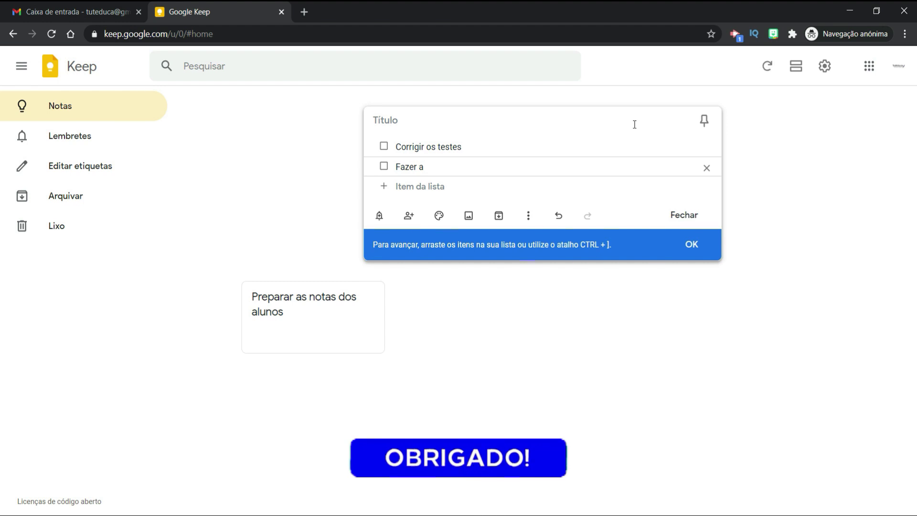
text(avaliação prática de)
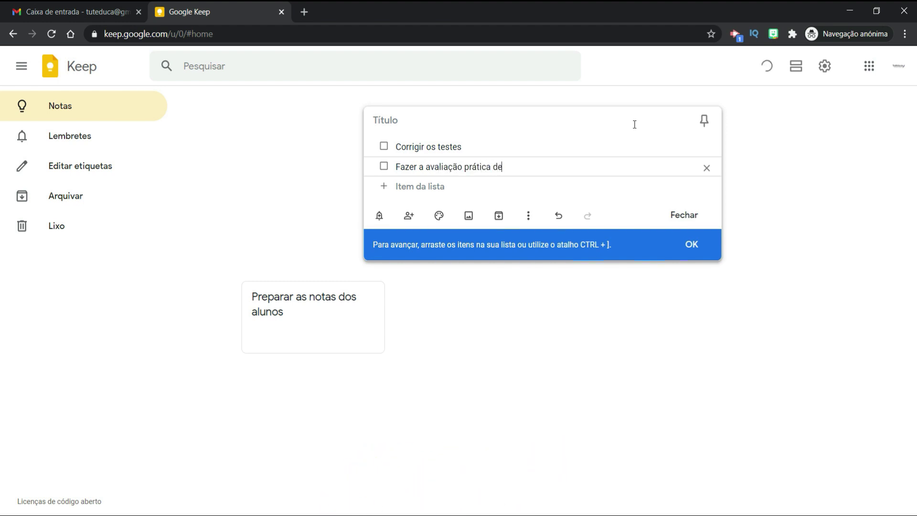
text( Basquetebol)
key(Return)
text(Fazer)
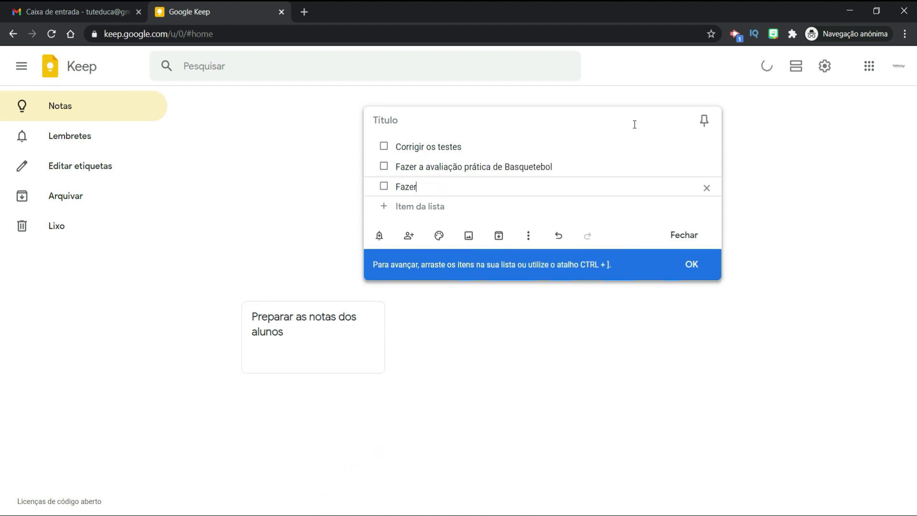
text( a avaliação prática da aptidão física)
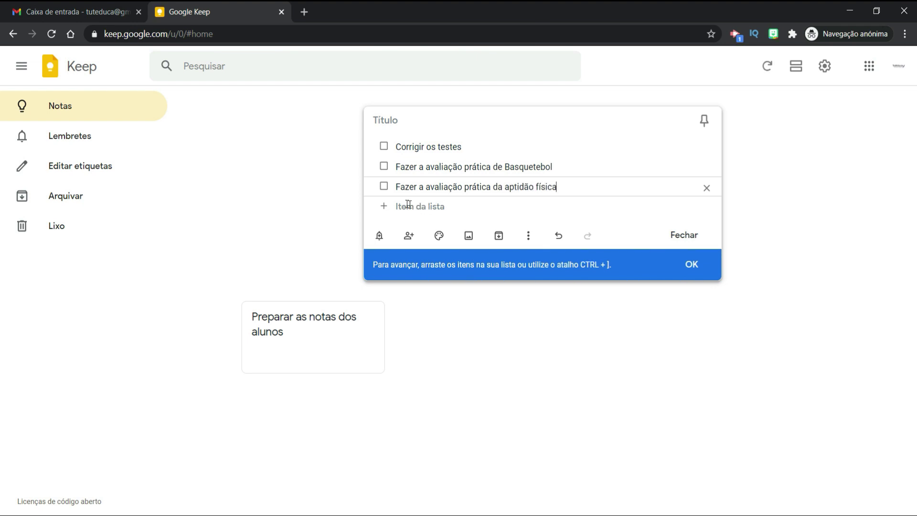
click(406, 204)
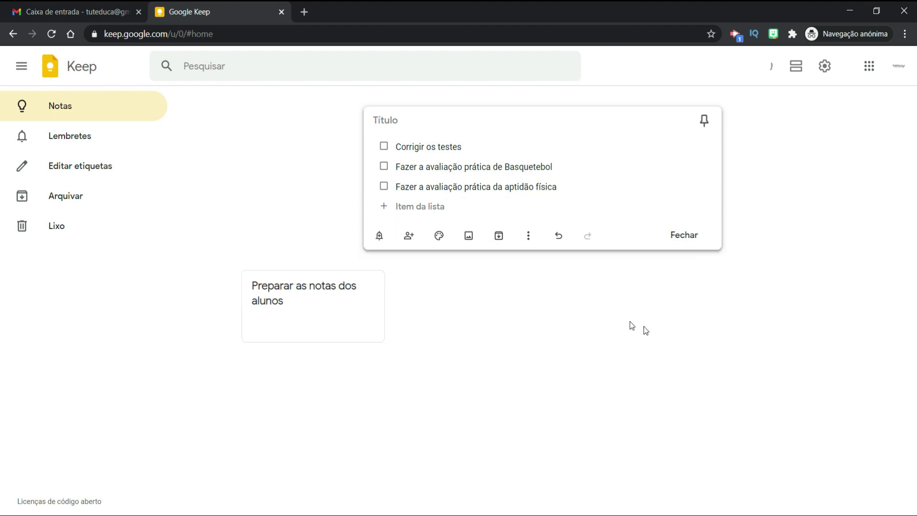
click(755, 343)
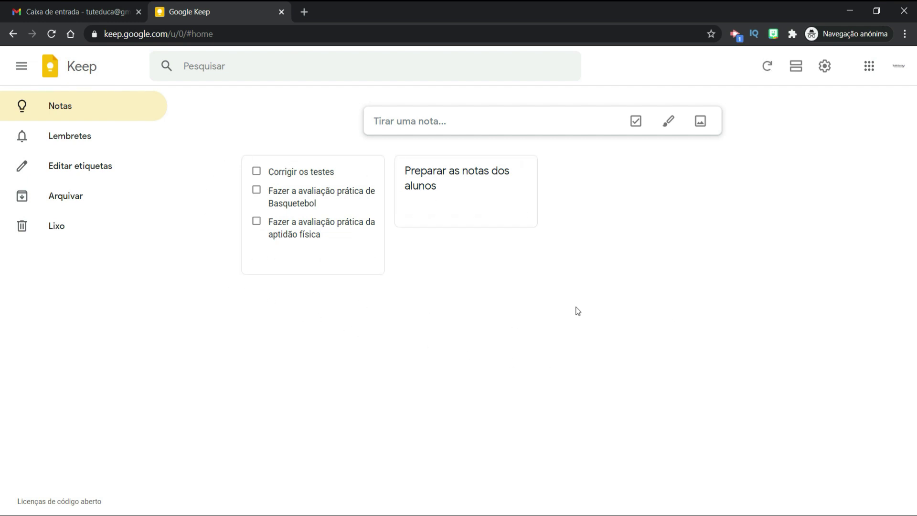
Create a drawing note containing one freehand pen stroke of large overlapping loops
click(668, 122)
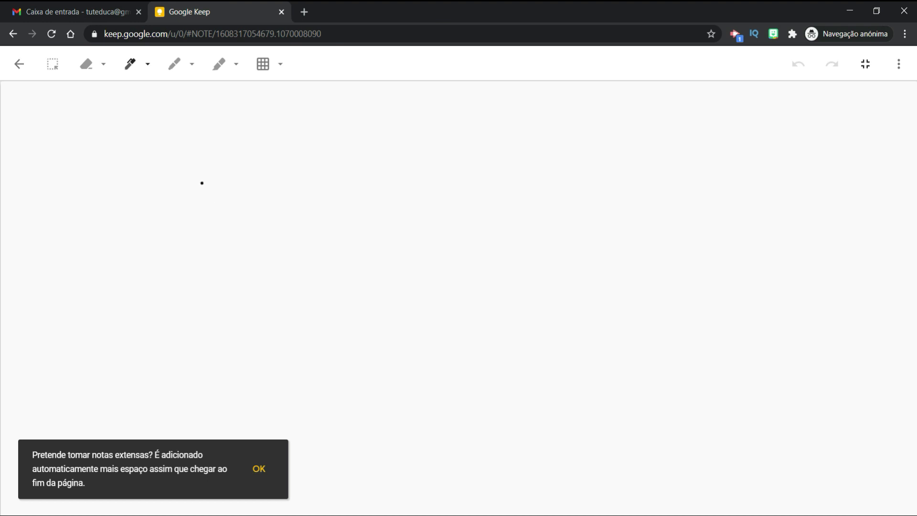
click(263, 64)
click(191, 137)
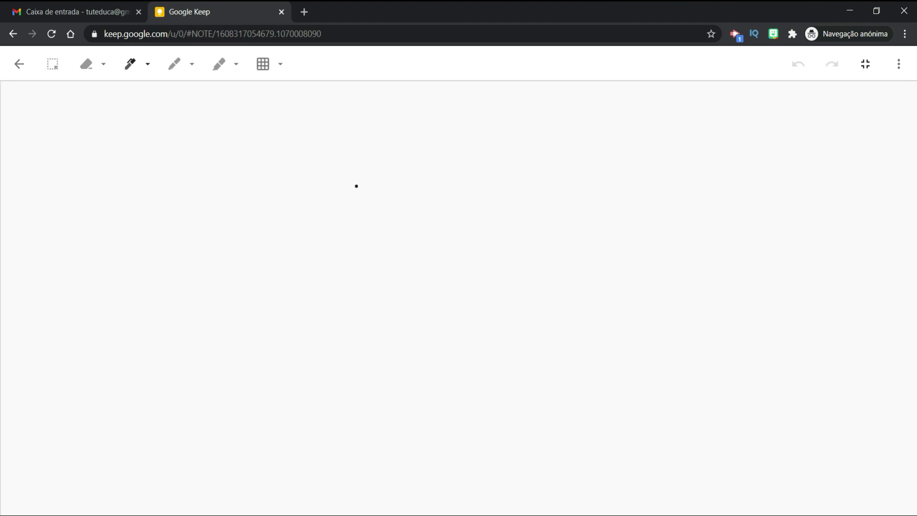
key(ctrl+z)
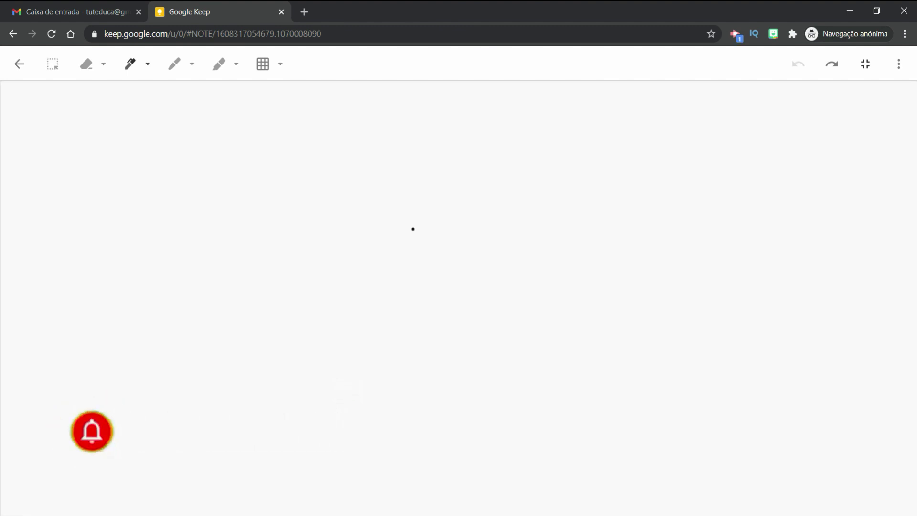
mouse_move(413, 231)
mouse_down()
mouse_move(430, 323)
mouse_move(193, 172)
mouse_move(477, 250)
mouse_move(772, 415)
mouse_move(595, 252)
mouse_up()
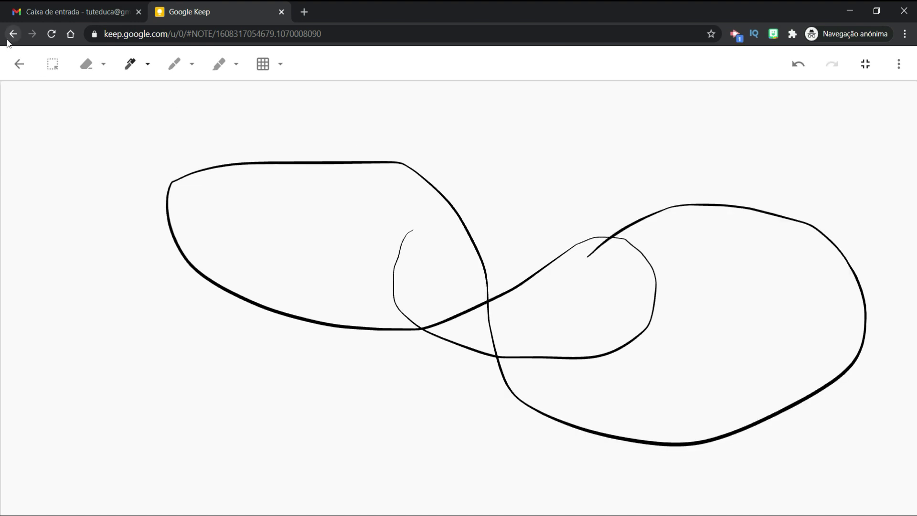
click(19, 64)
click(775, 322)
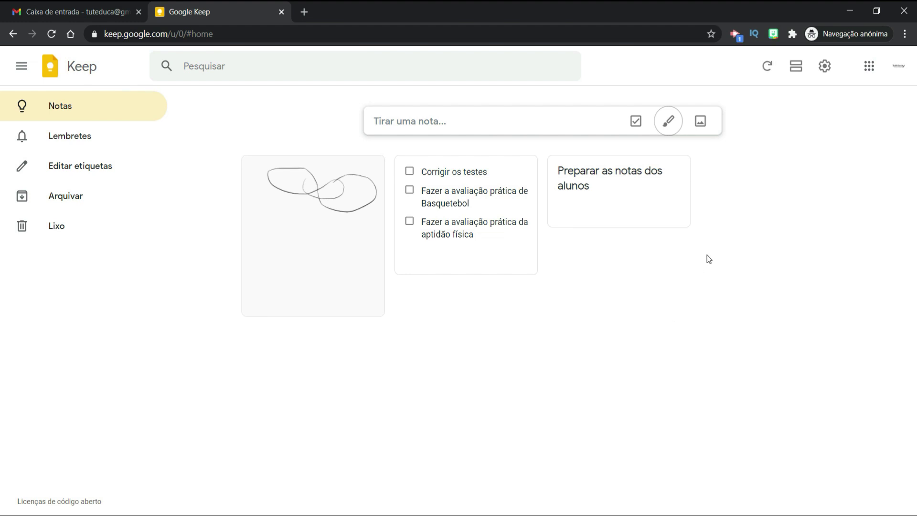
Set a reminder on the "Preparar as notas dos alunos" note for Amanhã, 08:00
mouse_move(607, 213)
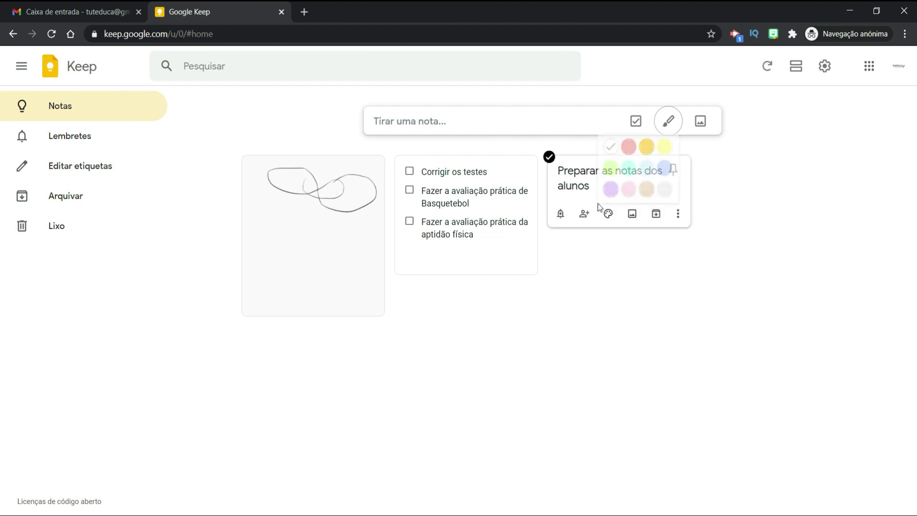
click(560, 216)
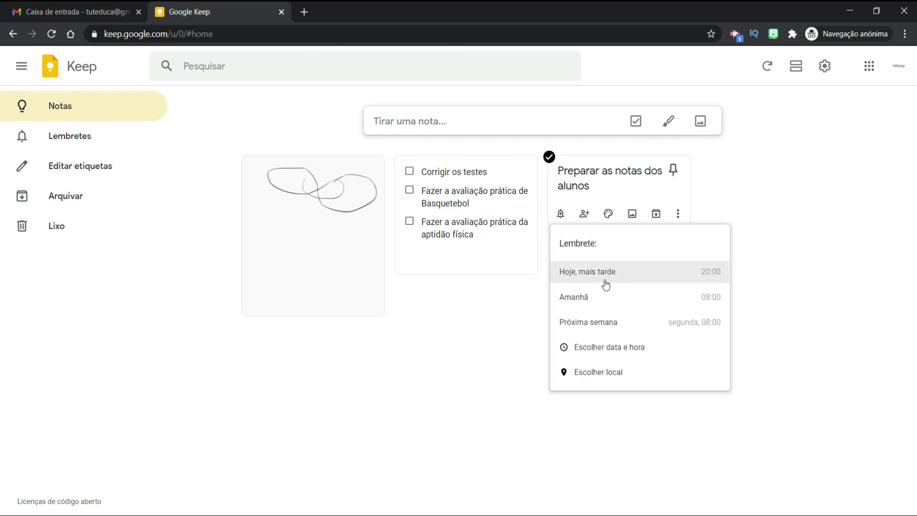
click(593, 299)
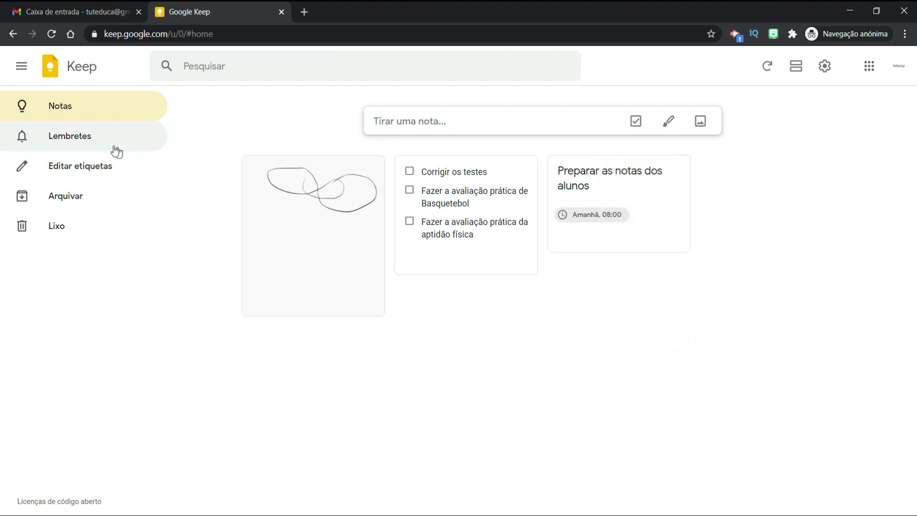
Examine the "Preparar as notas dos alunos" note in the Lembretes section
click(72, 143)
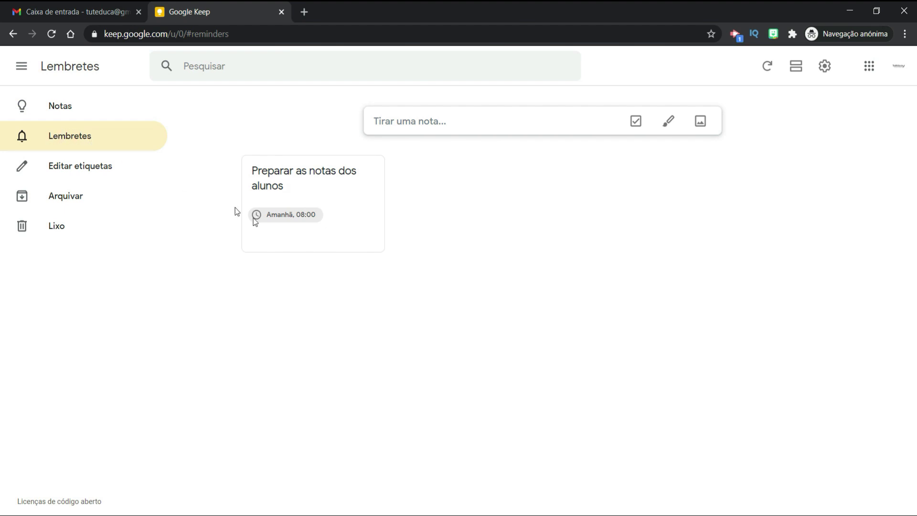
mouse_move(287, 207)
mouse_move(372, 237)
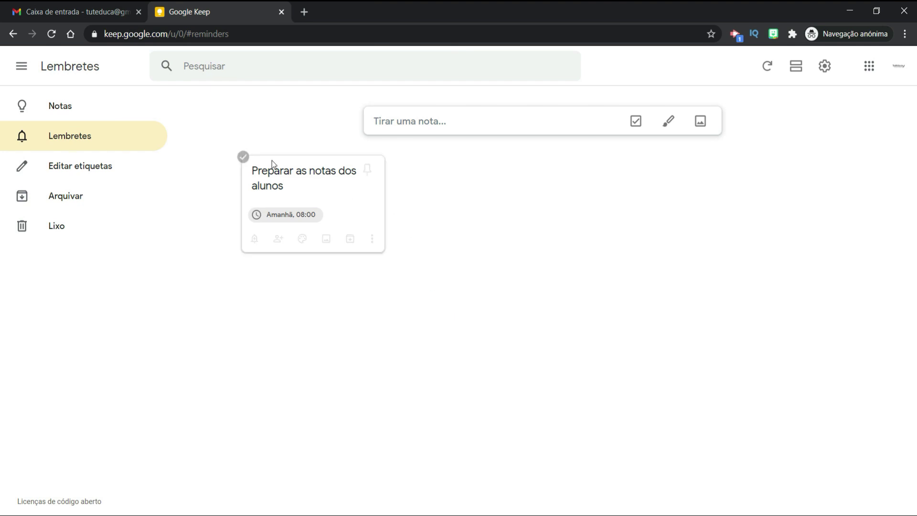
Open the collaborator settings of the "Preparar as notas dos alunos" note in Notas, and close them without adding anyone
click(85, 114)
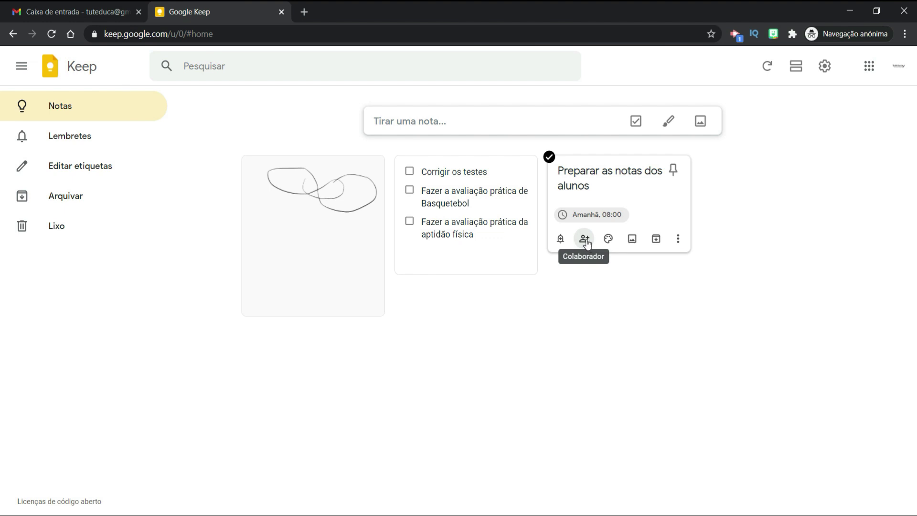
click(586, 240)
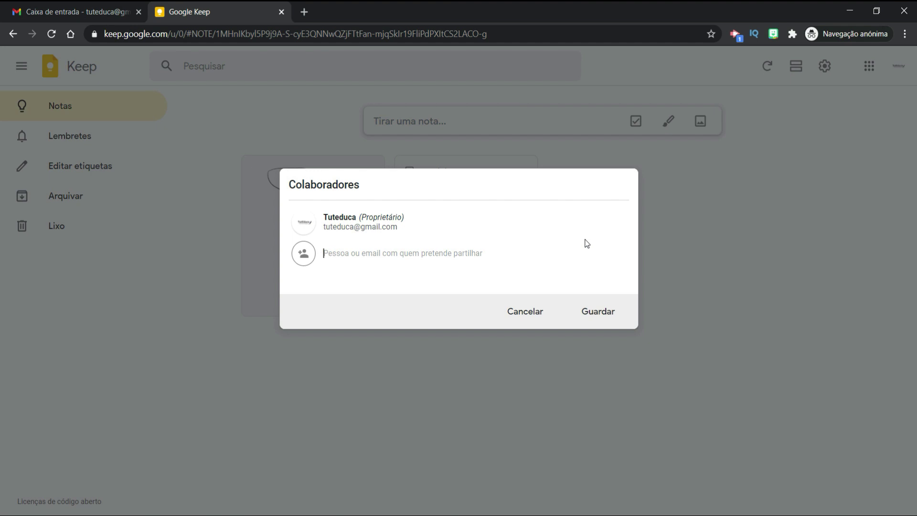
click(587, 319)
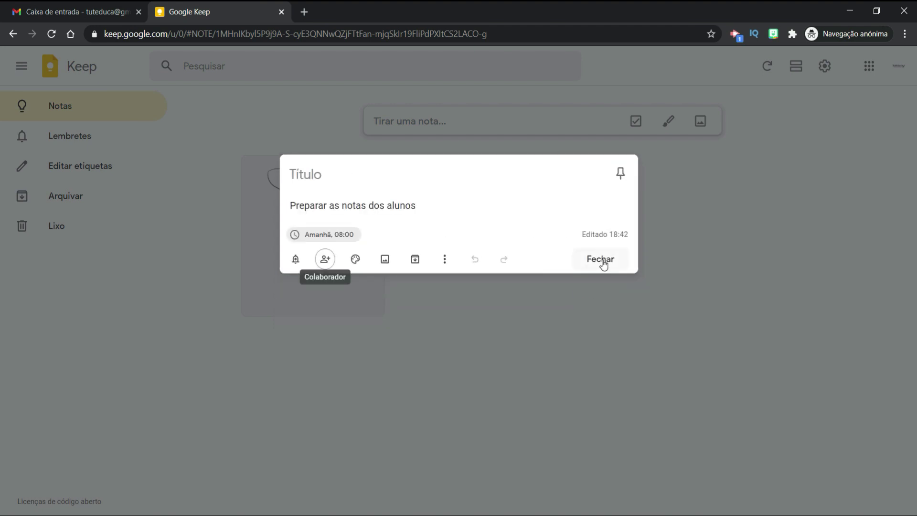
click(601, 261)
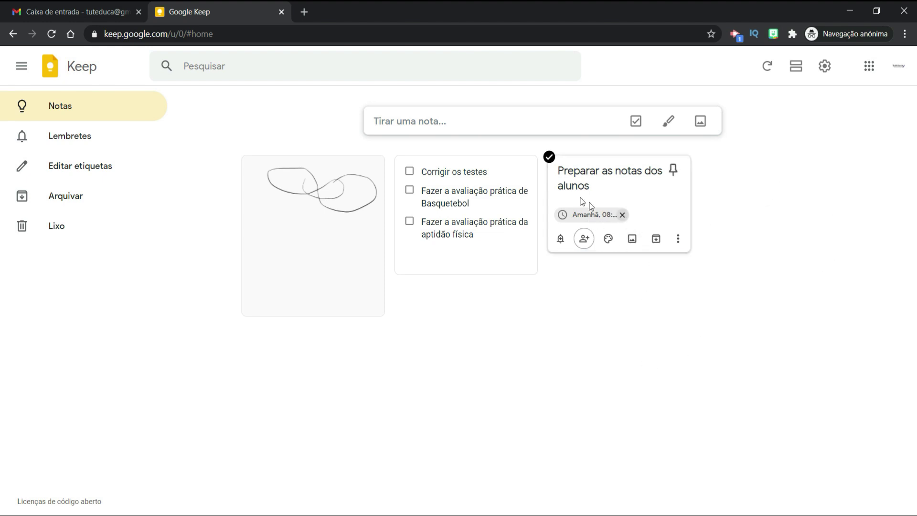
View the collaborator settings of the "Corrigir os testes" checklist note and leave them without sharing it
click(467, 184)
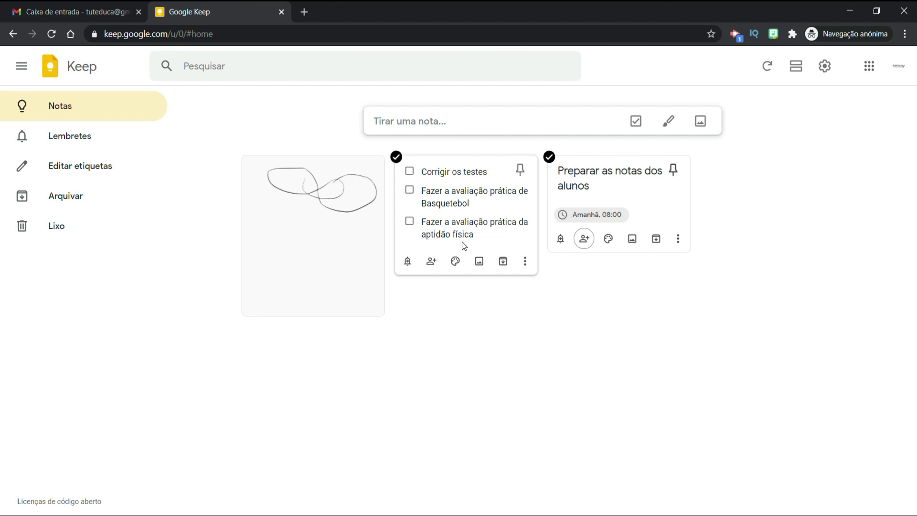
click(431, 261)
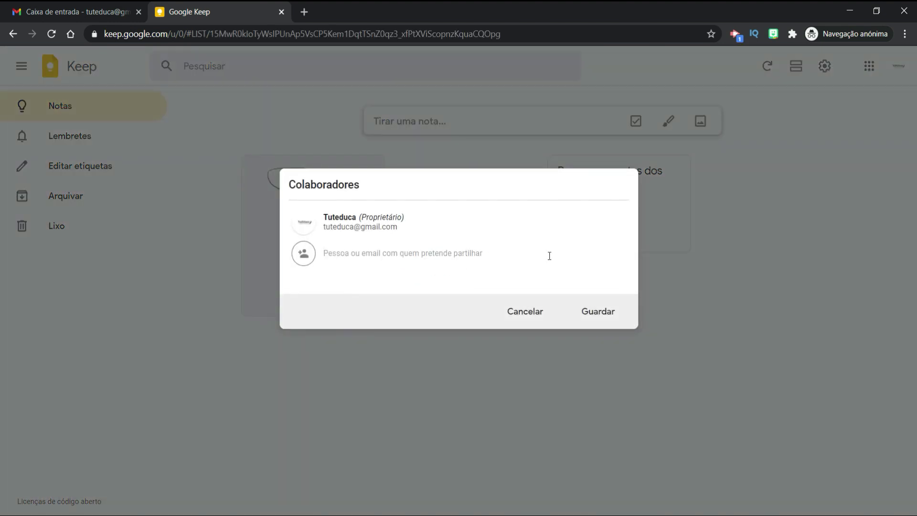
click(528, 316)
click(601, 303)
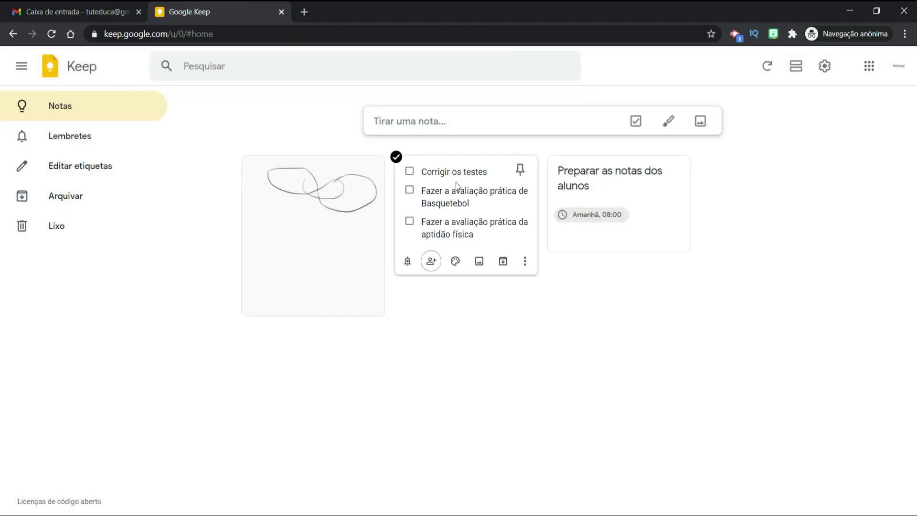
Change the background colour of the "Preparar as notas dos alunos" note to light green
mouse_move(463, 258)
mouse_move(608, 238)
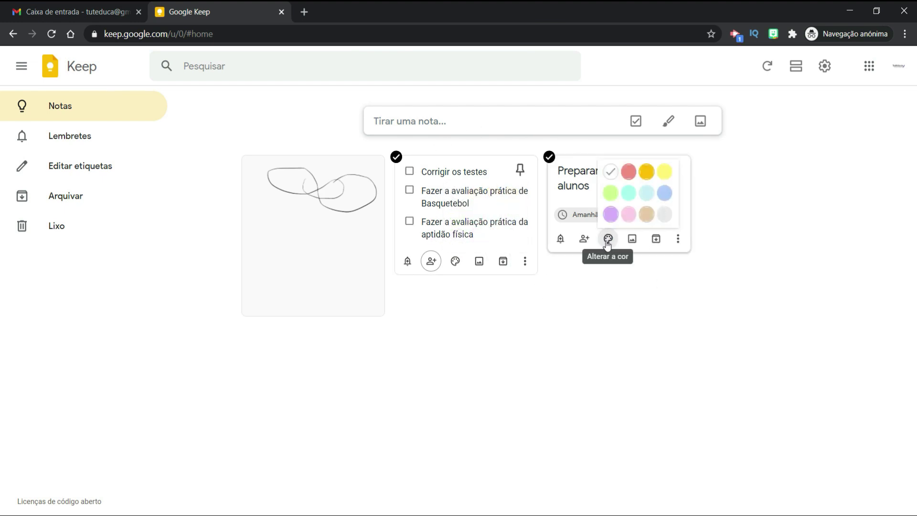
click(616, 195)
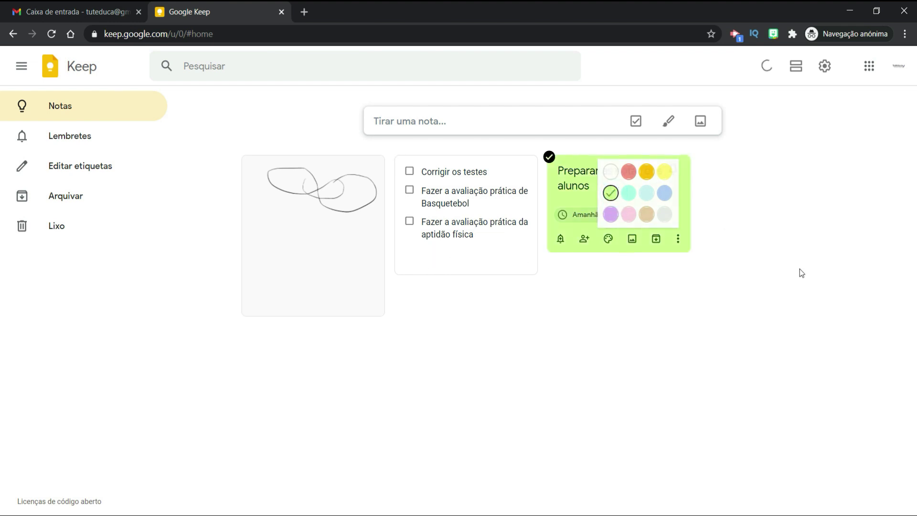
Add the image file 20170509_112214EhE to the "Preparar as notas dos alunos" note
click(632, 238)
click(191, 92)
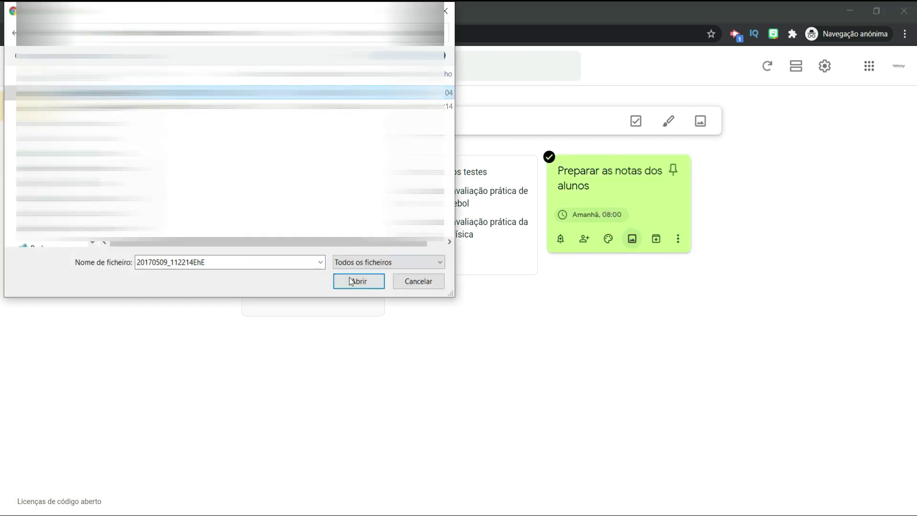
click(350, 277)
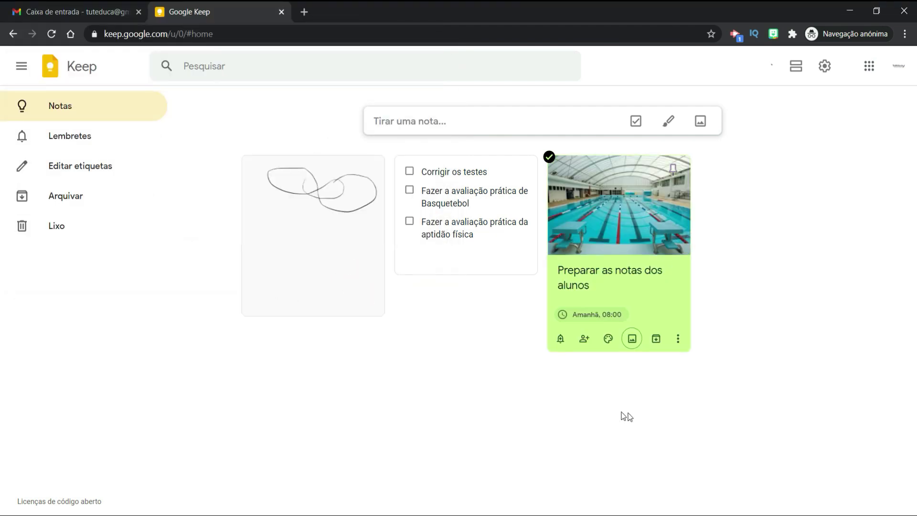
click(636, 412)
Archive the "Preparar as notas dos alunos" note and open the Arquivar section
mouse_move(658, 342)
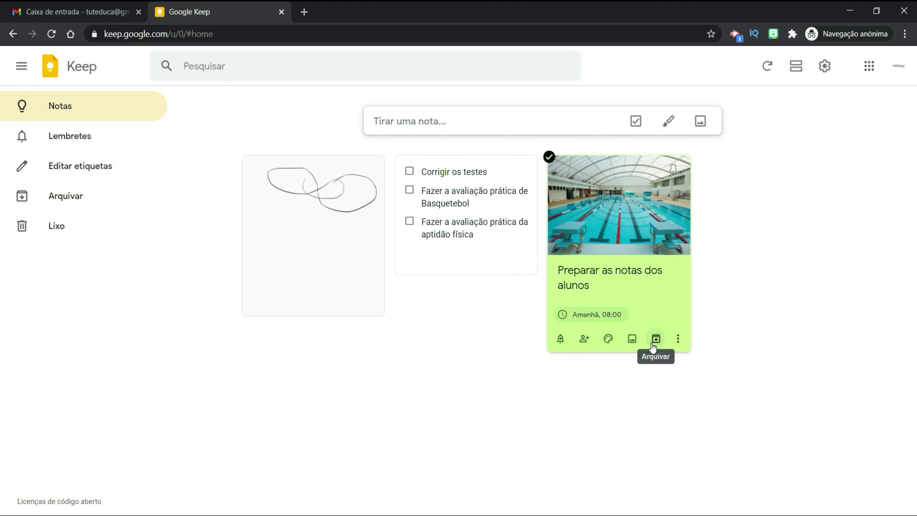
click(655, 340)
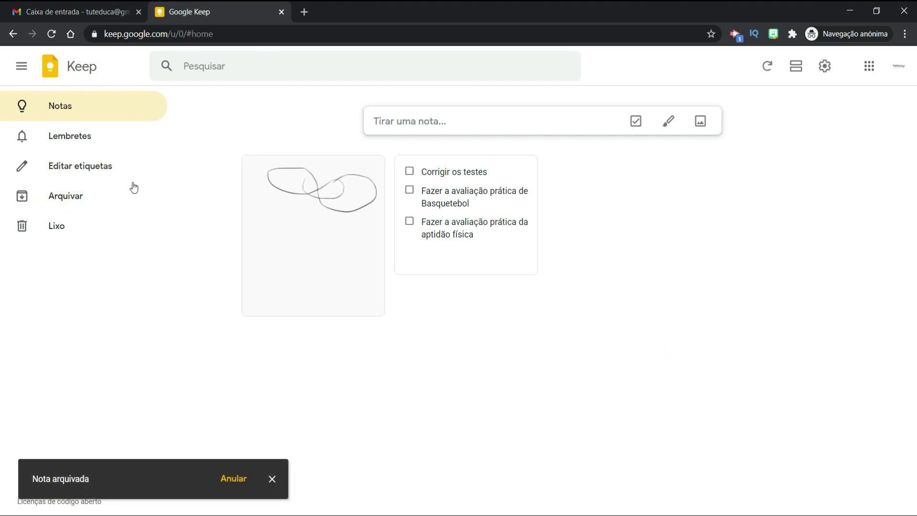
click(67, 200)
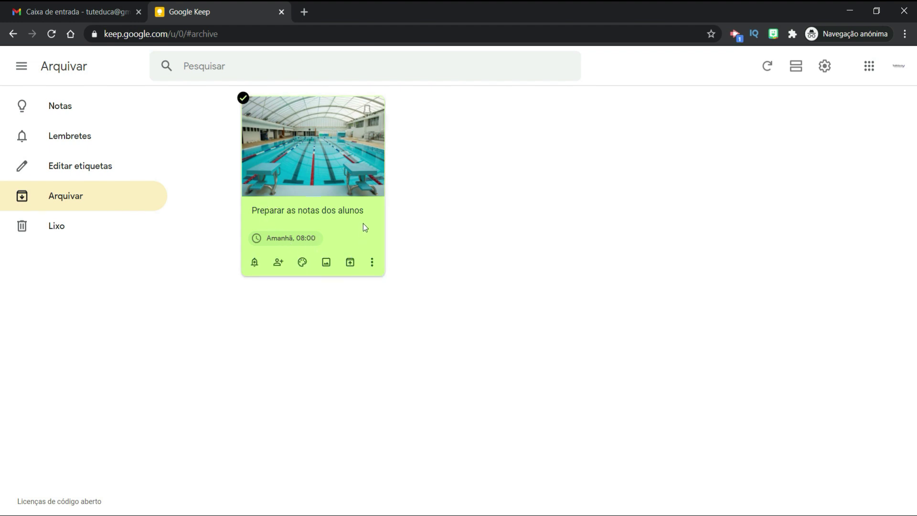
Unarchive the "Preparar as notas dos alunos" note and return to the Notas section
click(356, 264)
click(69, 110)
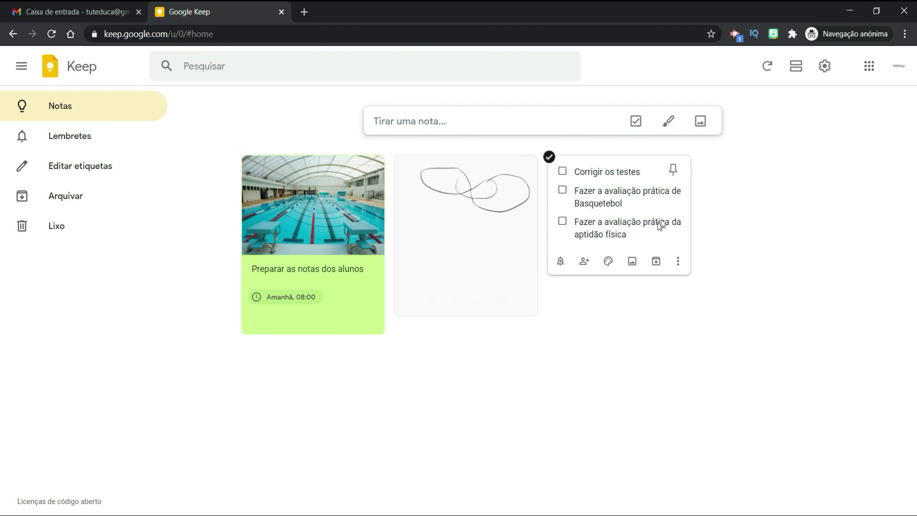
Refresh the notes, and look through all of them in list view before restoring the grid view
click(768, 67)
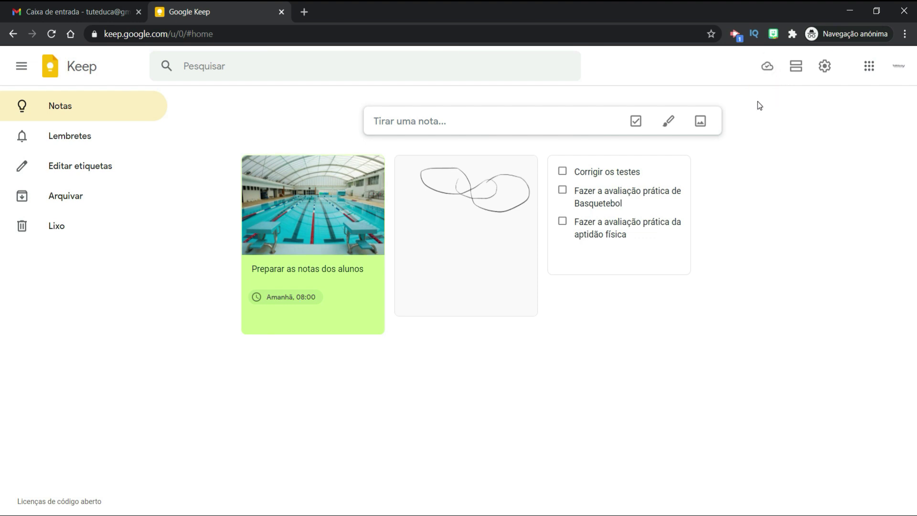
click(795, 67)
scroll(793, 154, down, 8)
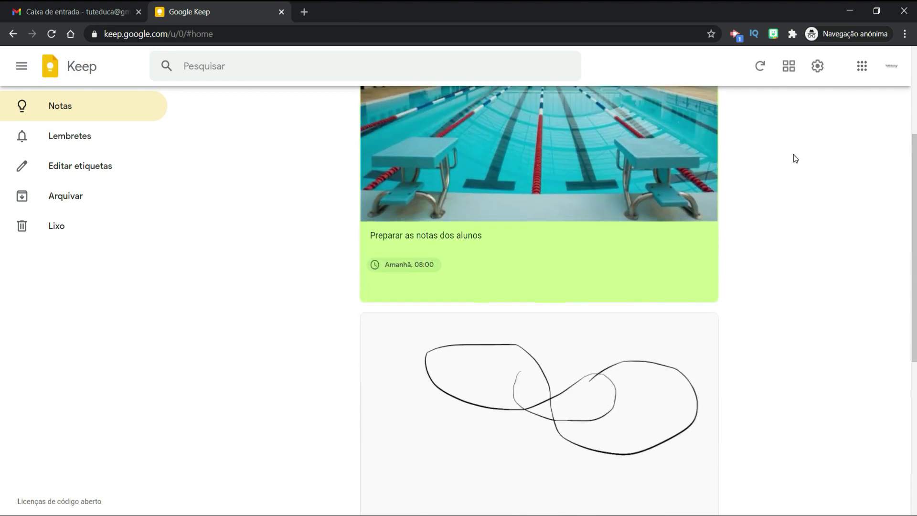
scroll(795, 158, down, 3)
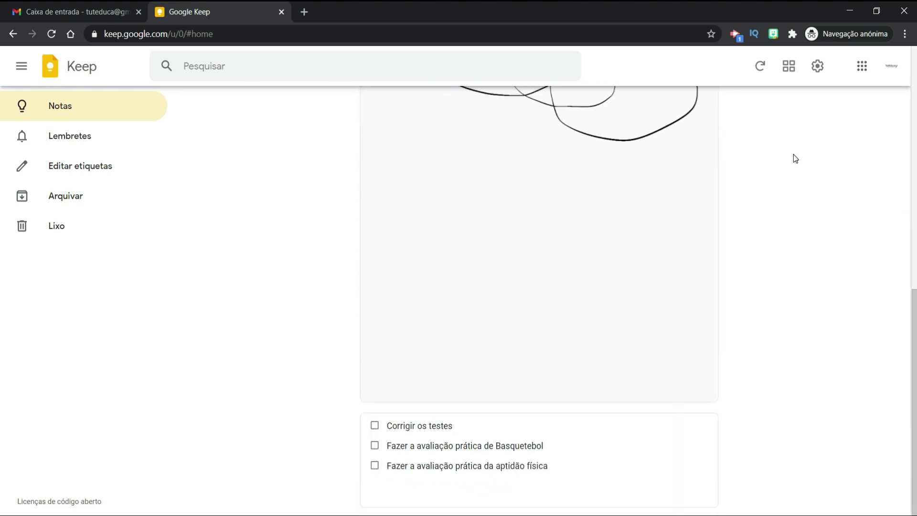
scroll(796, 158, up, 10)
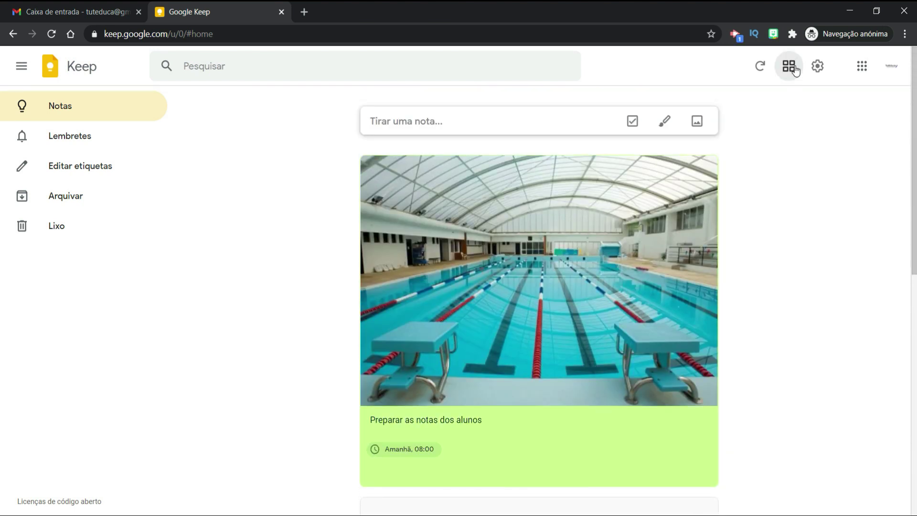
click(795, 70)
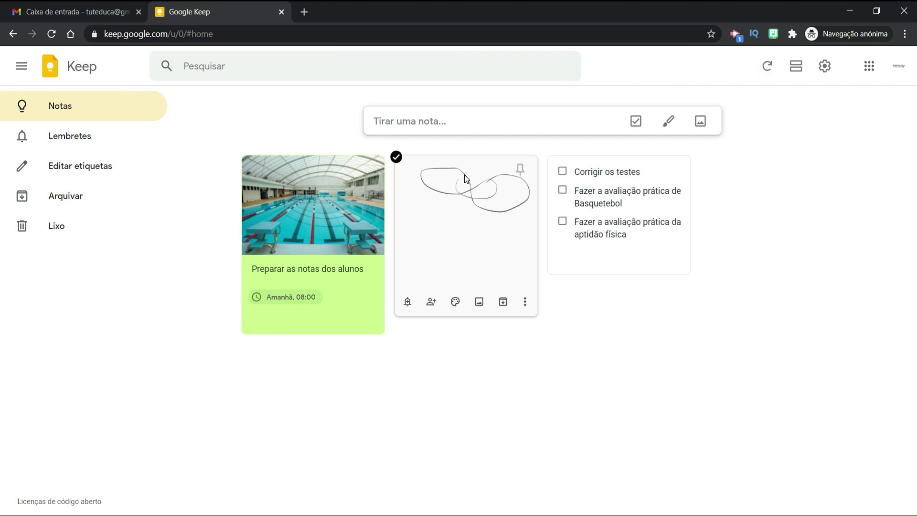
Reorder the notes in the grid: drawing first, the "Corrigir os testes" checklist second, "Preparar as notas dos alunos" last
mouse_move(466, 179)
mouse_down()
mouse_move(420, 198)
mouse_move(255, 204)
mouse_move(260, 196)
mouse_up()
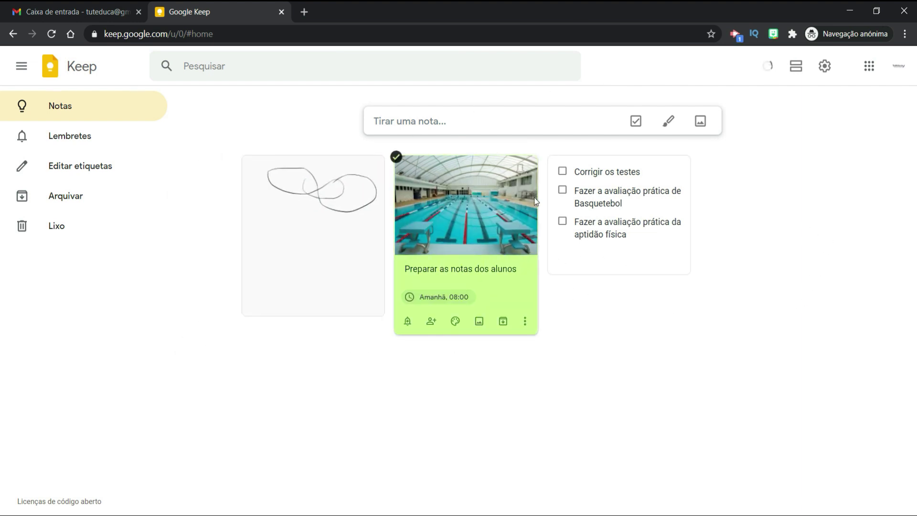
drag(637, 232, 497, 226)
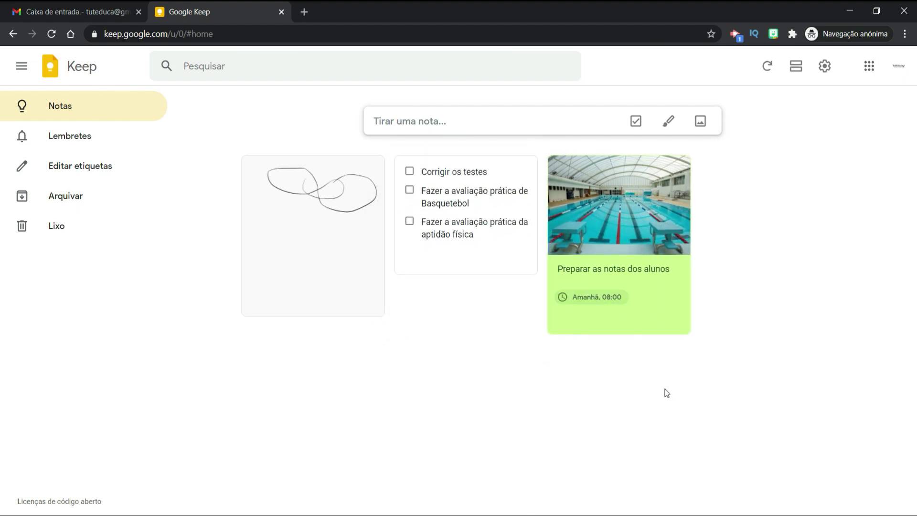